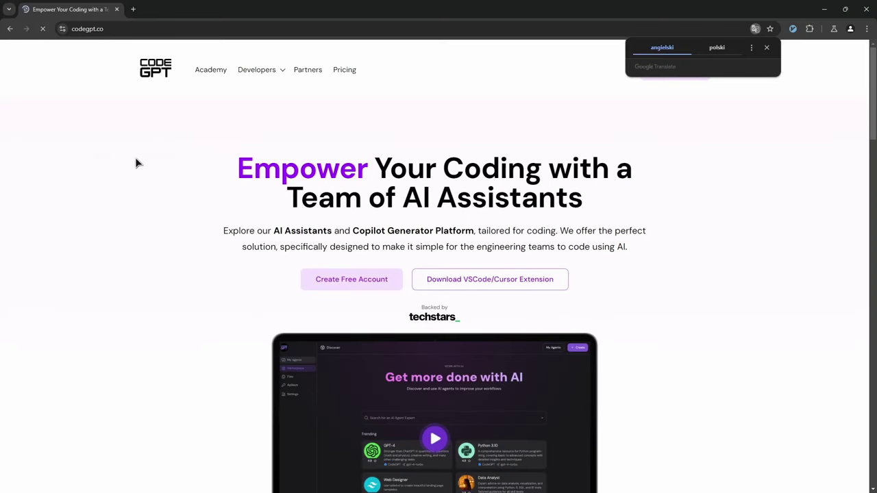
Step: Dismiss the page translation prompt and look over the CodeGPT homepage
left_click(767, 48)
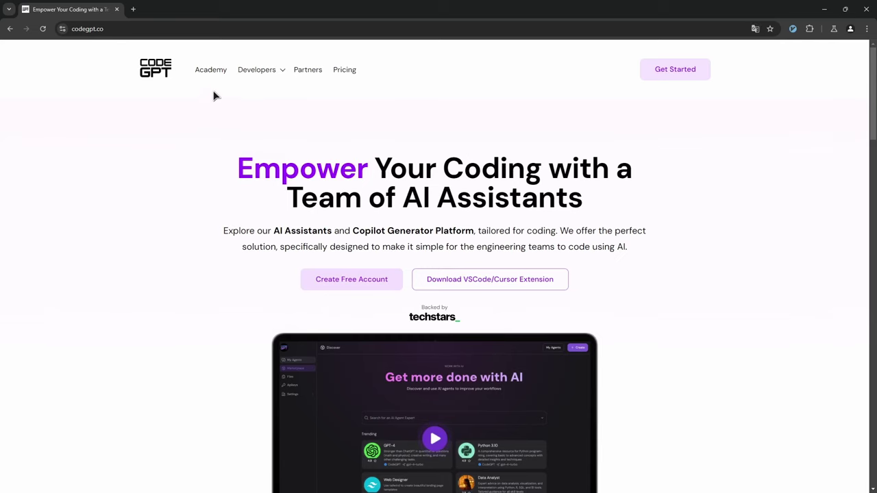
scroll(218, 94, "down", 3)
scroll(473, 126, "up", 1)
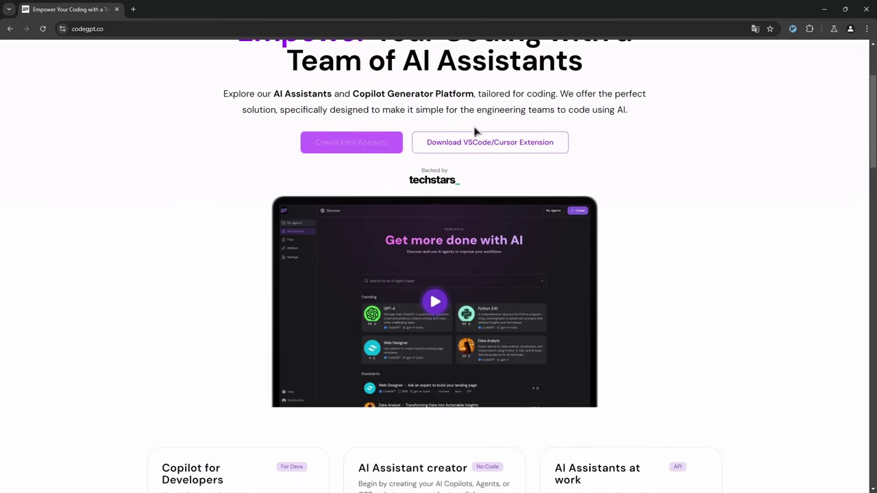
Step: Switch to VS Code and send the CodeGPT chat the messages "magento 2 registration php file" and "hello"
key("alt+Tab")
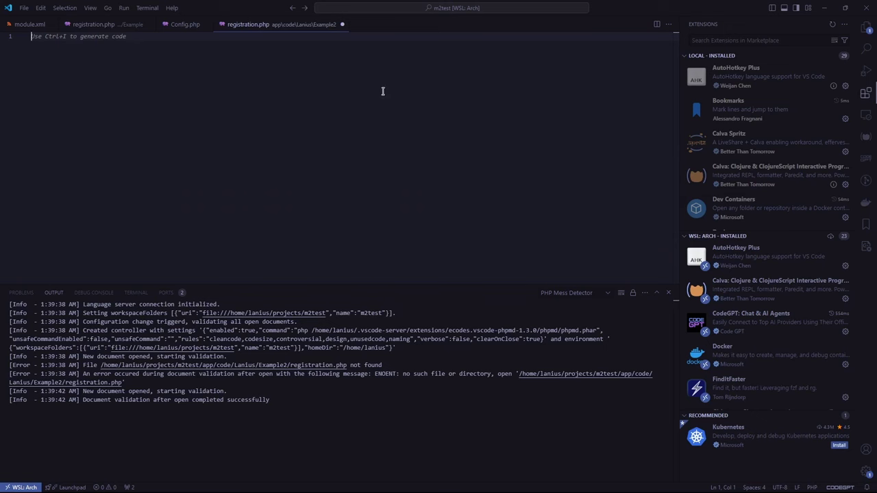
left_click(865, 158)
left_click(734, 407)
type("mag")
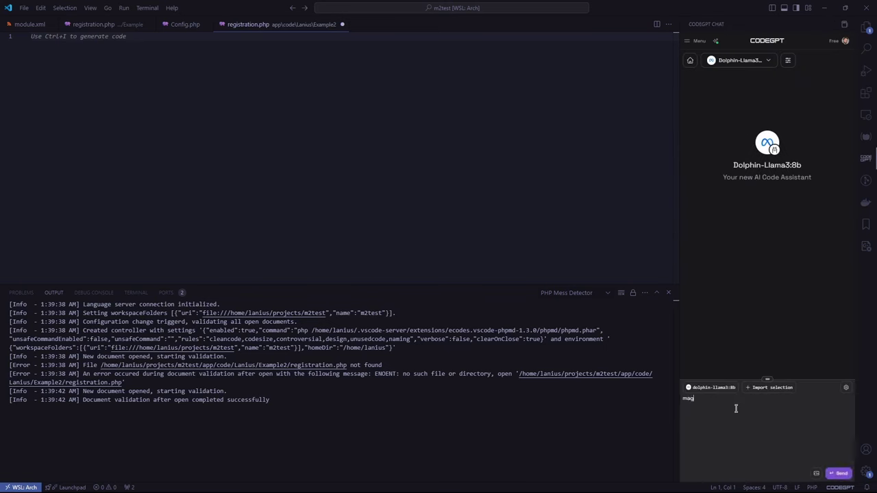
type("ento 2 registration php file")
key("Return")
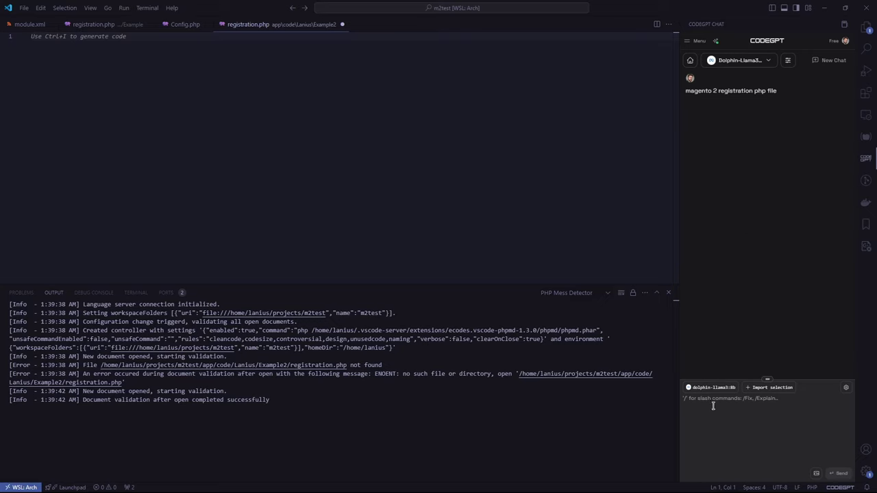
type("hello")
key("Return")
Step: Show the terminal and enter "<?php" in the empty registration.php file, followed by "gpt" two lines below
left_click(135, 293)
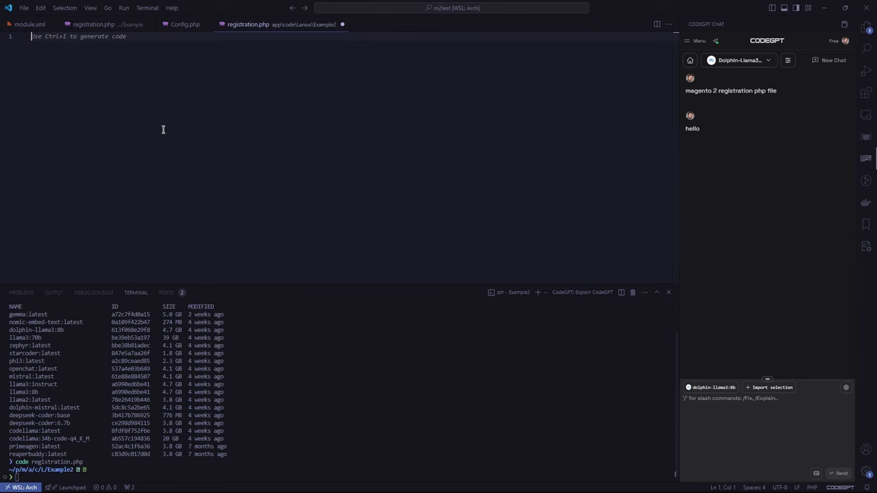
type("<?php")
key("Return")
key("Return")
type("gpt")
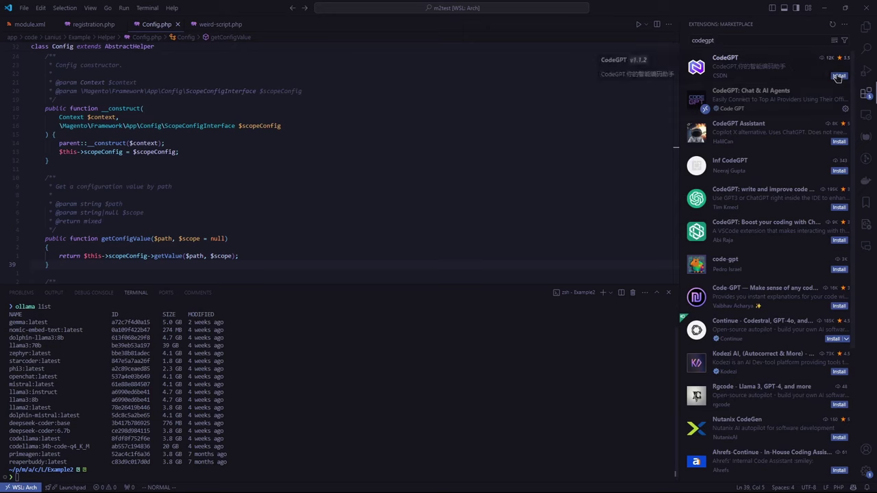
Step: Install the CodeGPT extension published by CSDN and check its management options
left_click(837, 76)
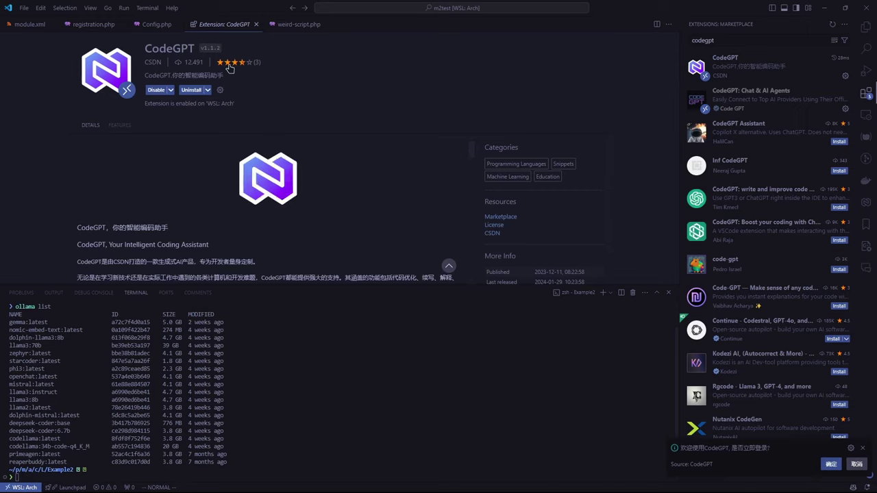
left_click(220, 91)
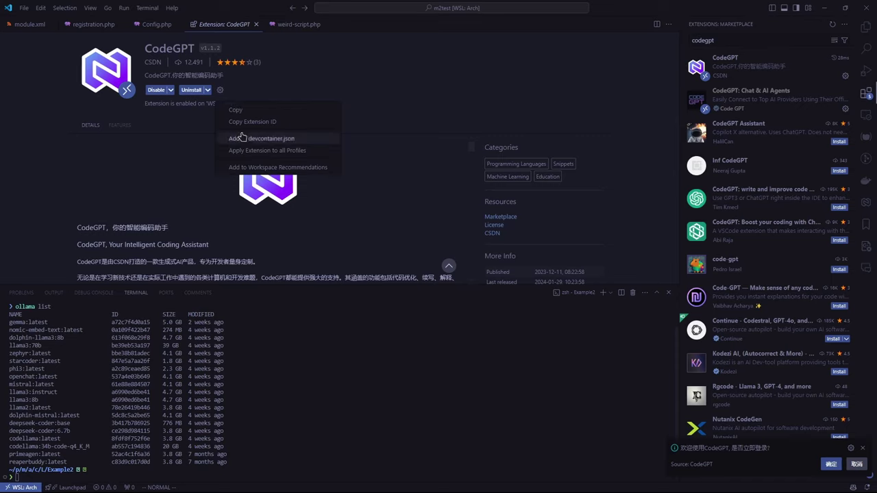
left_click(282, 82)
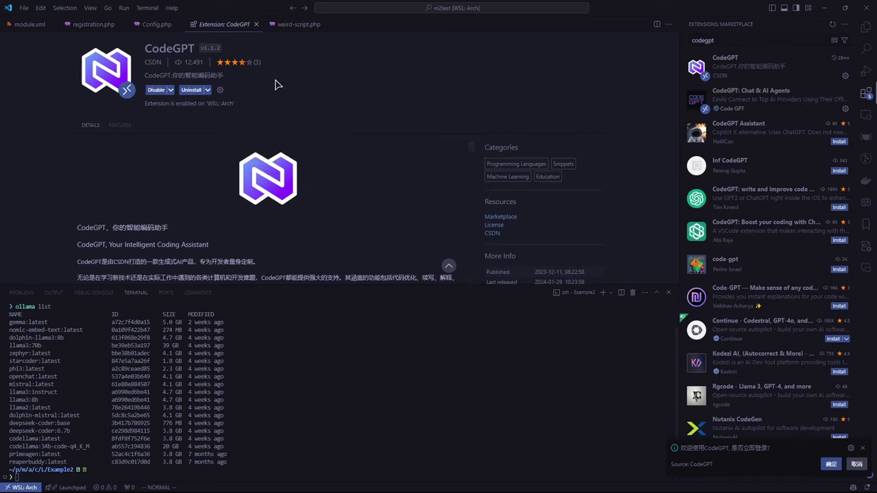
left_click(220, 93)
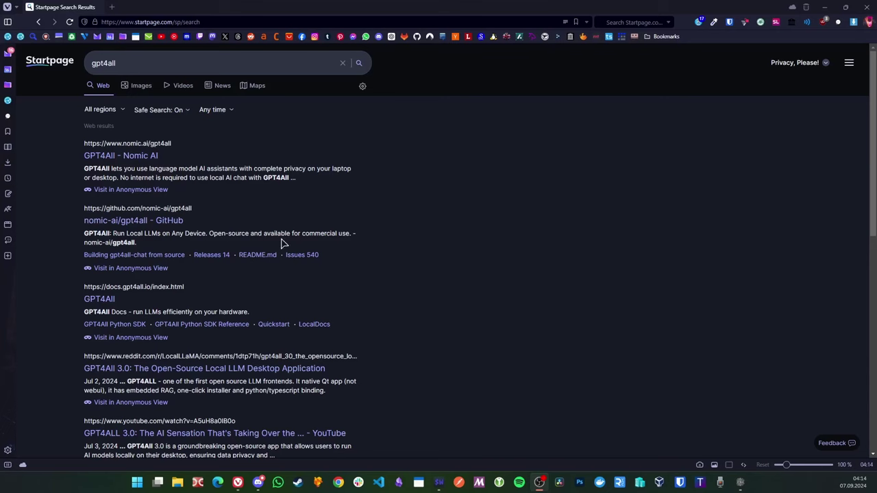
Step: Open the "GPT4All - Nomic AI" page from the Startpage search results for gpt4all
scroll(196, 172, "down", 1)
scroll(192, 187, "up", 1)
left_click(141, 155)
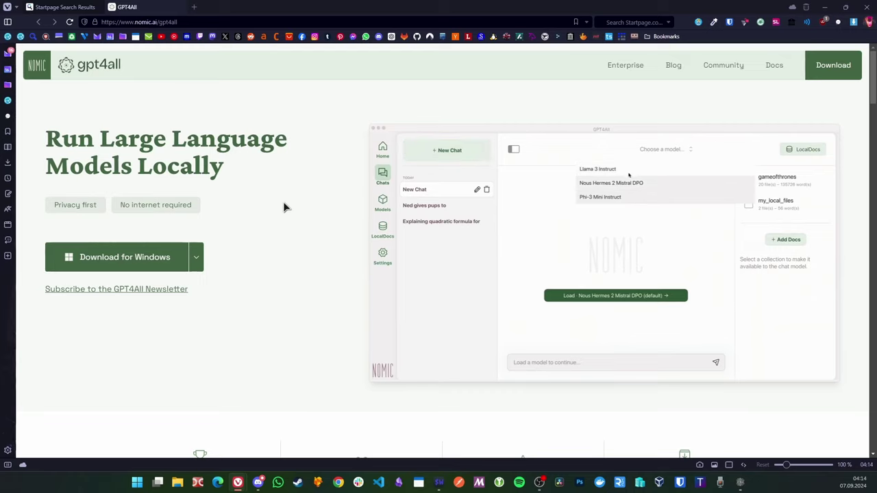
Step: Examine the GPT4All page's Windows download area, its privacy, local hardware, local files and open-source model sections, and the Data Lake
scroll(283, 201, "down", 3)
scroll(283, 202, "up", 2)
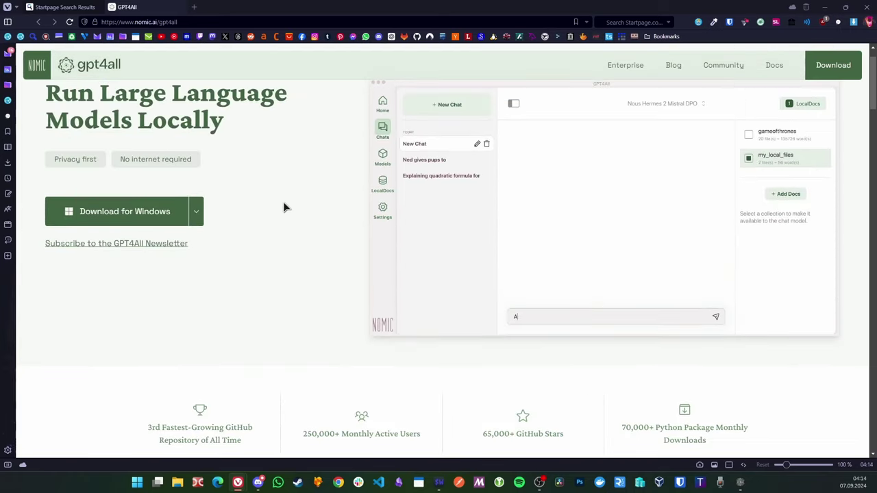
scroll(283, 203, "down", 3)
scroll(283, 203, "up", 3)
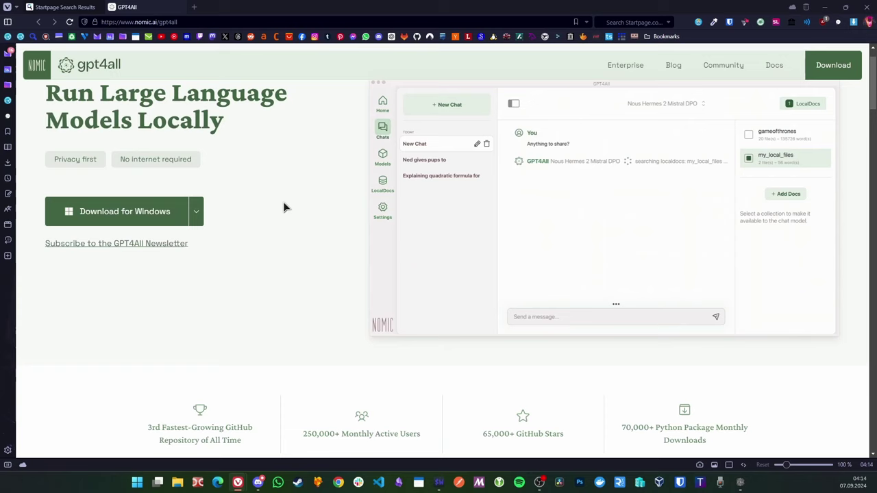
left_click(196, 211)
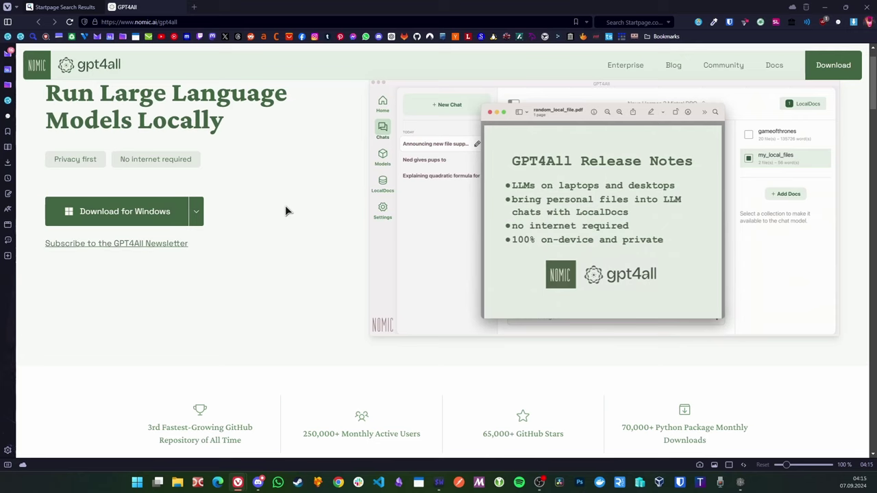
scroll(287, 211, "down", 5)
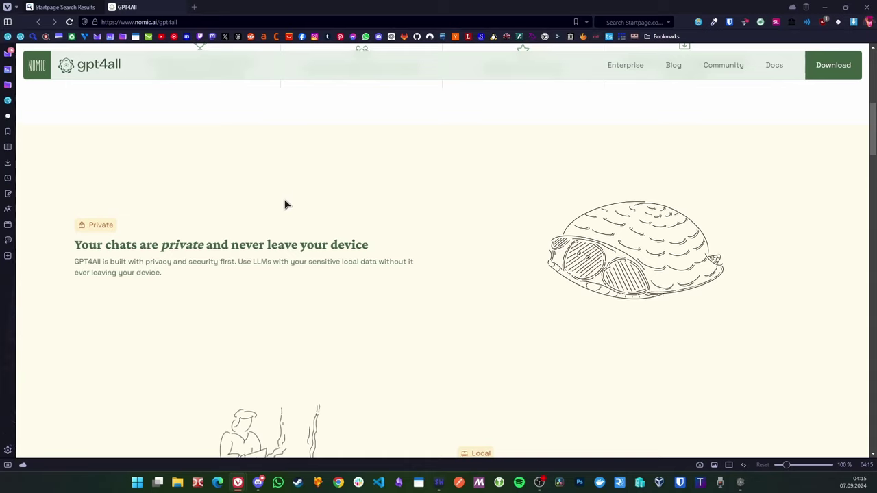
scroll(286, 204, "down", 2)
scroll(284, 202, "down", 3)
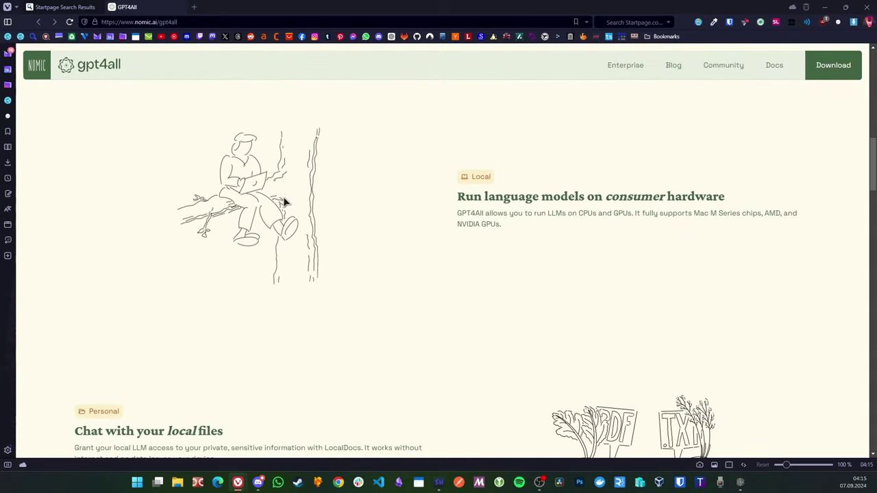
scroll(284, 202, "down", 5)
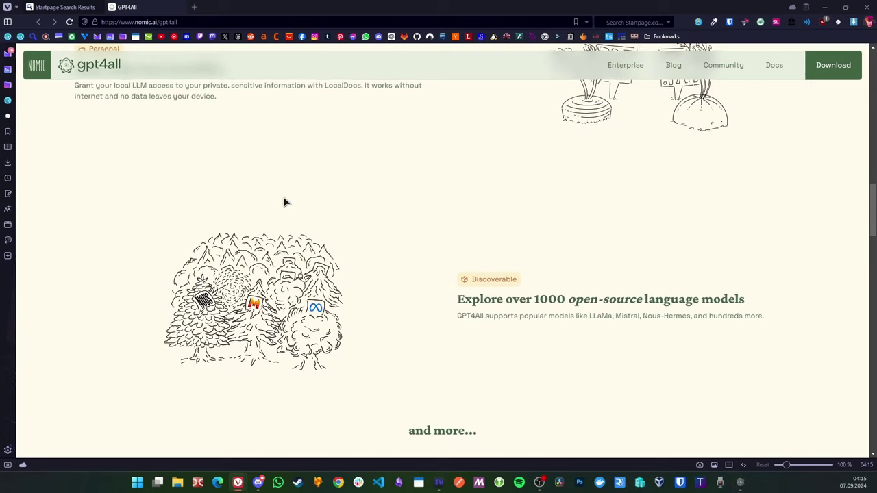
scroll(284, 200, "down", 4)
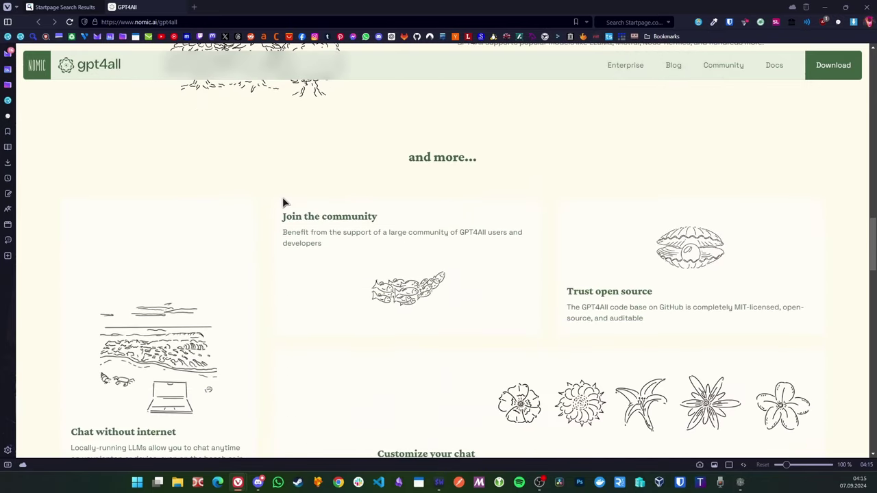
scroll(284, 202, "down", 5)
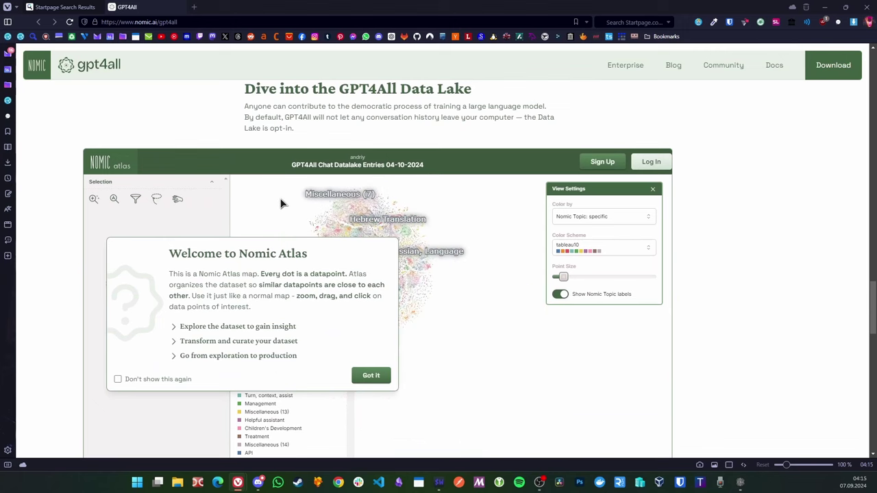
scroll(261, 133, "up", 5)
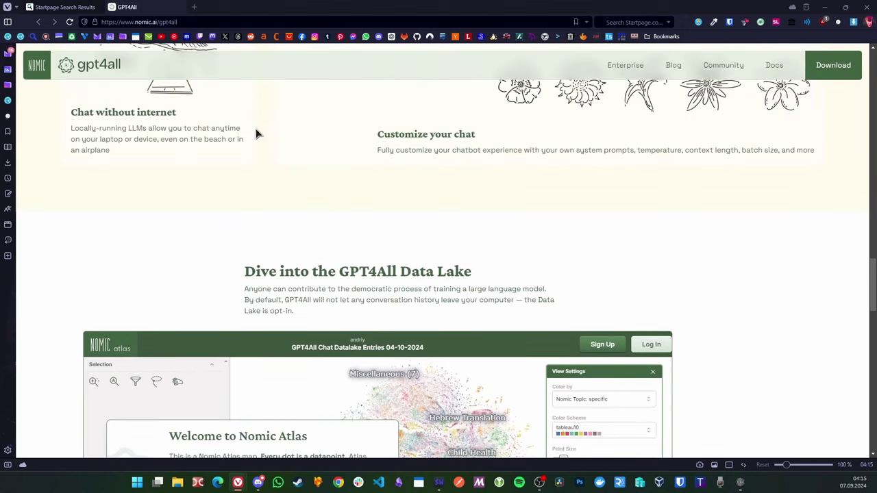
scroll(250, 137, "up", 3)
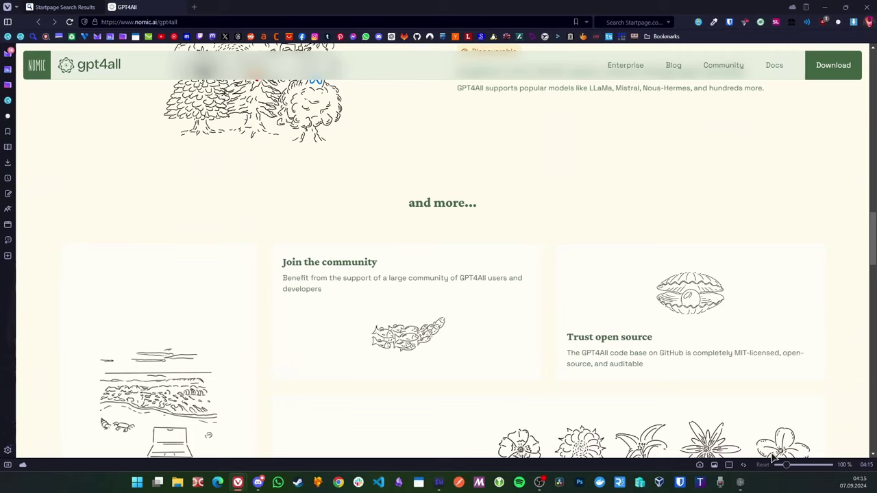
Step: Switch to the GPT4All app and send "Hello there" to the Nous Hermes 2 Mistral DPO model
left_click(741, 483)
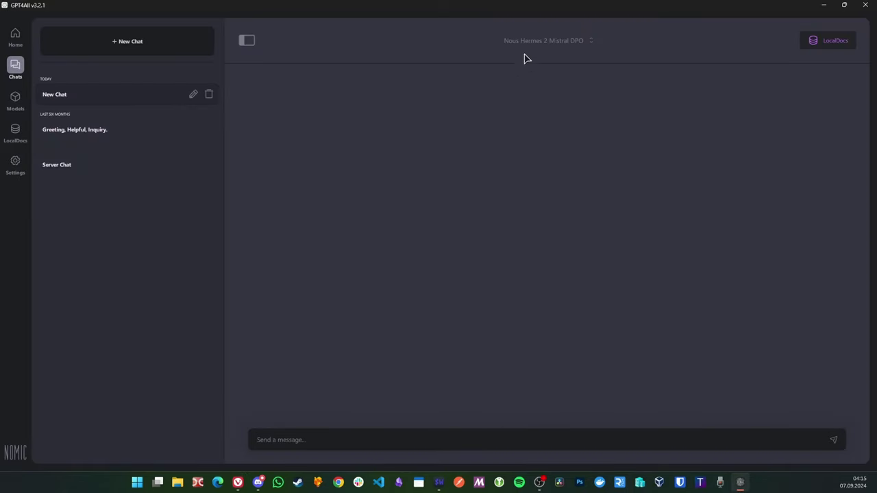
mouse_move(573, 32)
type("Hello there")
key("Return")
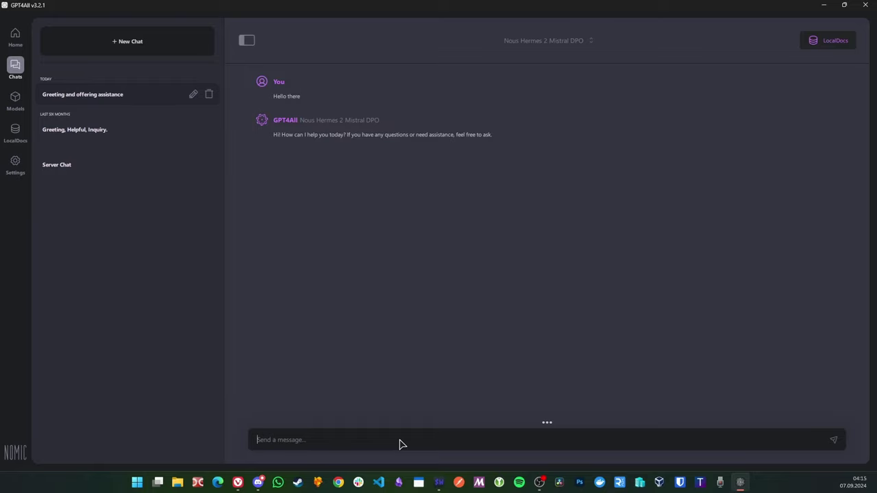
Step: Send the prompt "Create a python script to check the current weather using a public API" and review the generated reply
type("Cr")
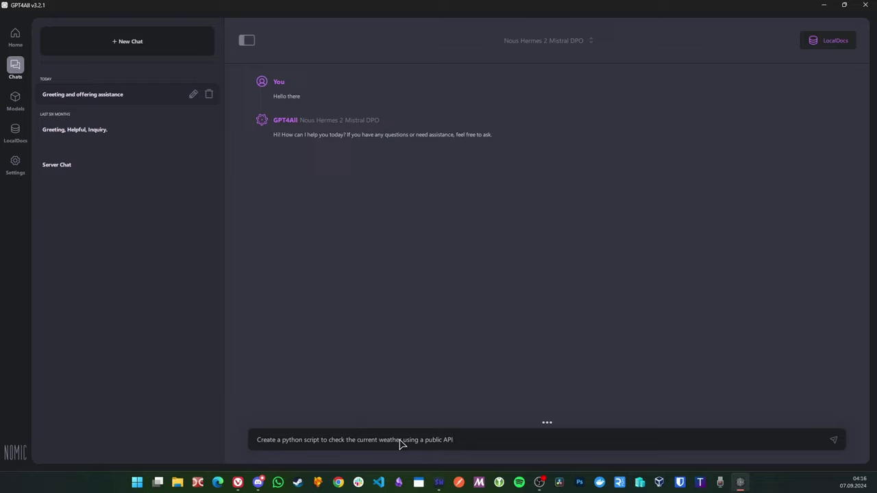
key("Return")
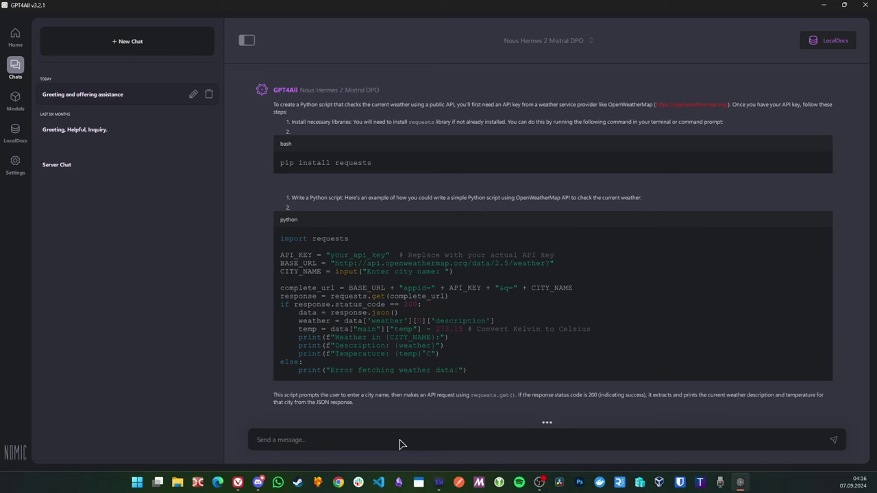
scroll(598, 329, "up", 3)
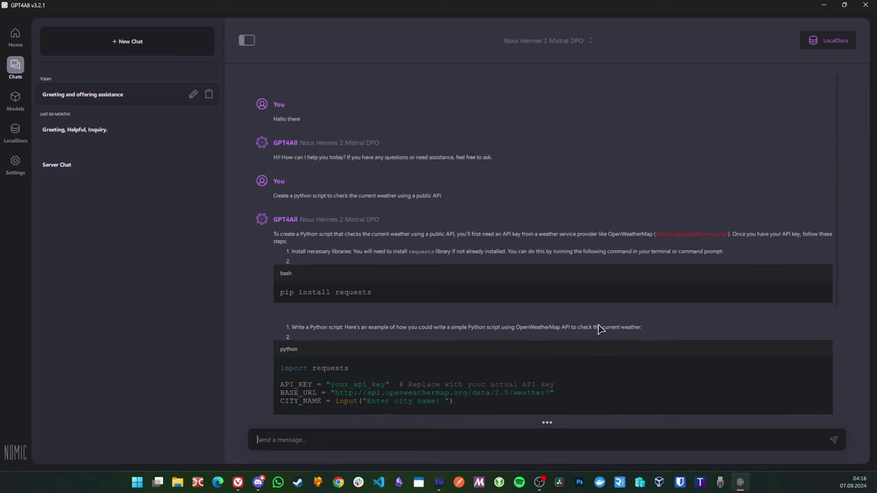
scroll(555, 274, "down", 3)
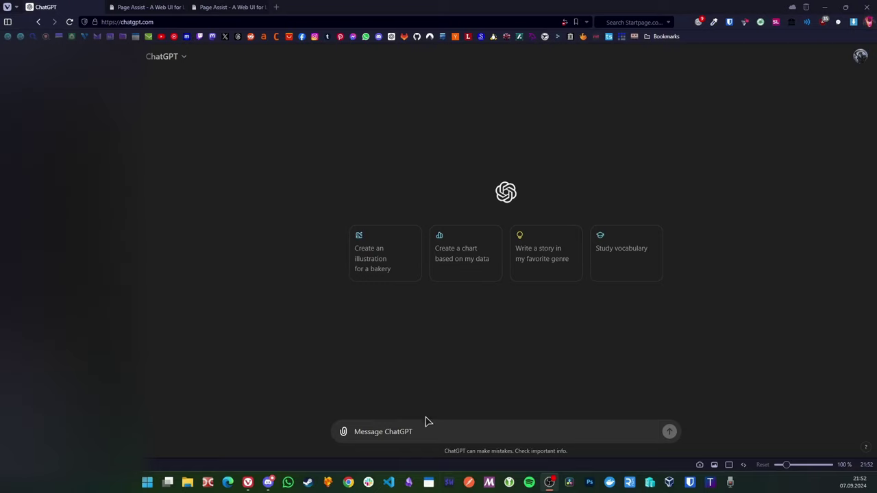
Step: Start a new ChatGPT conversation in the browser with the message "hello there"
left_click(383, 433)
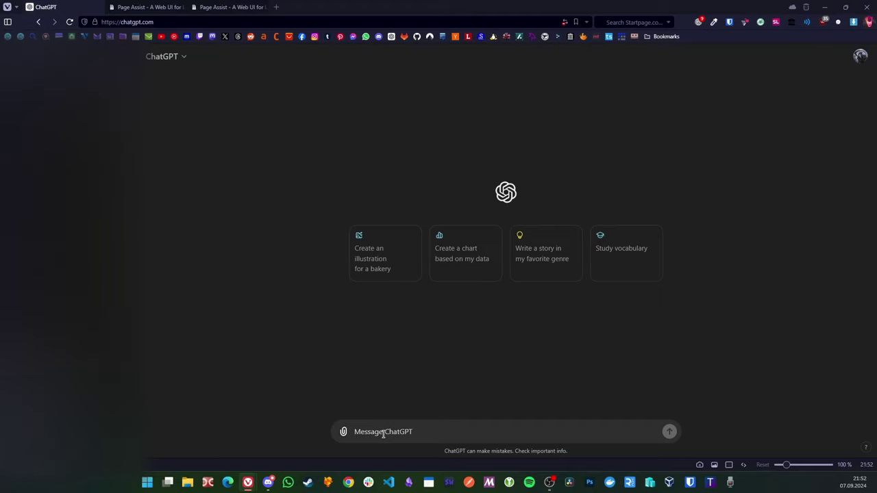
type("hello there")
key("Return")
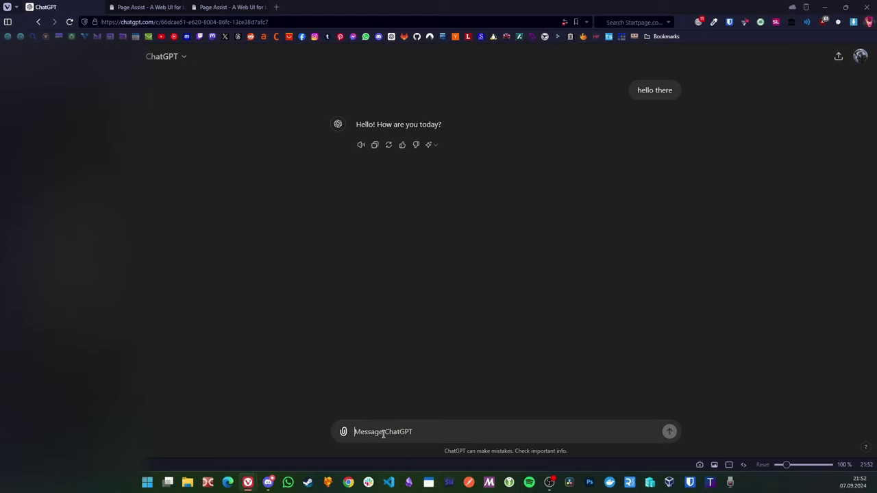
Step: Send "Write me a pythion script that fetches current weather from a public api" to ChatGPT and review the generated script
type("Write me a")
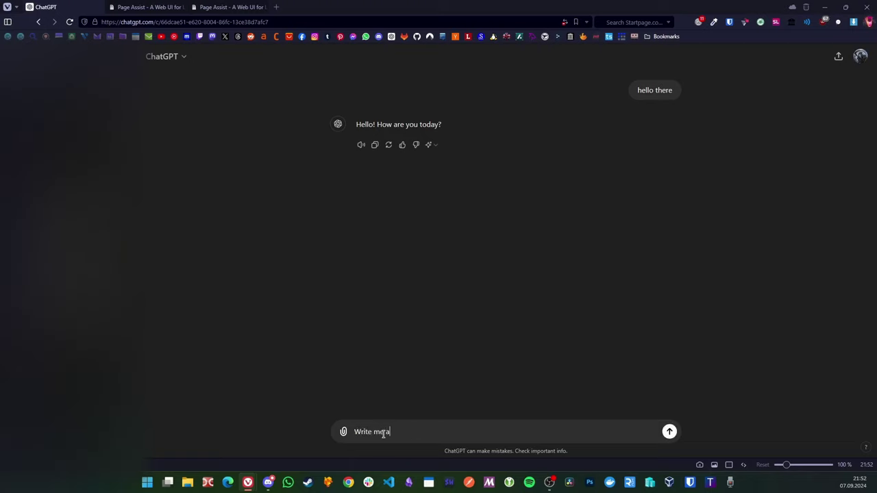
type(" pythion script that fetches weather from ")
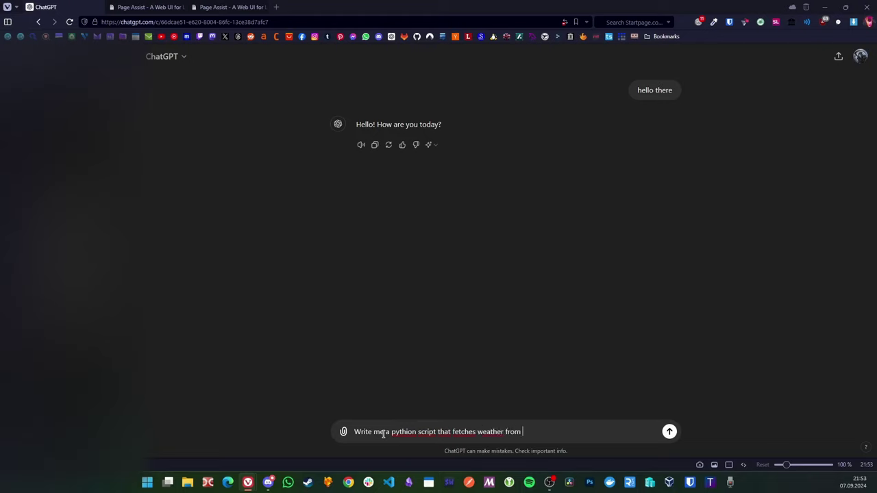
type("a public api")
left_click(477, 431)
type("current")
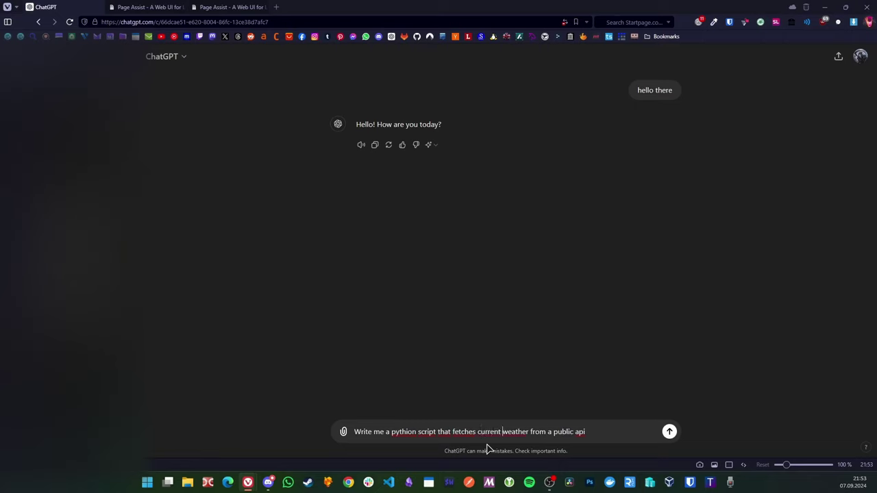
key("Return")
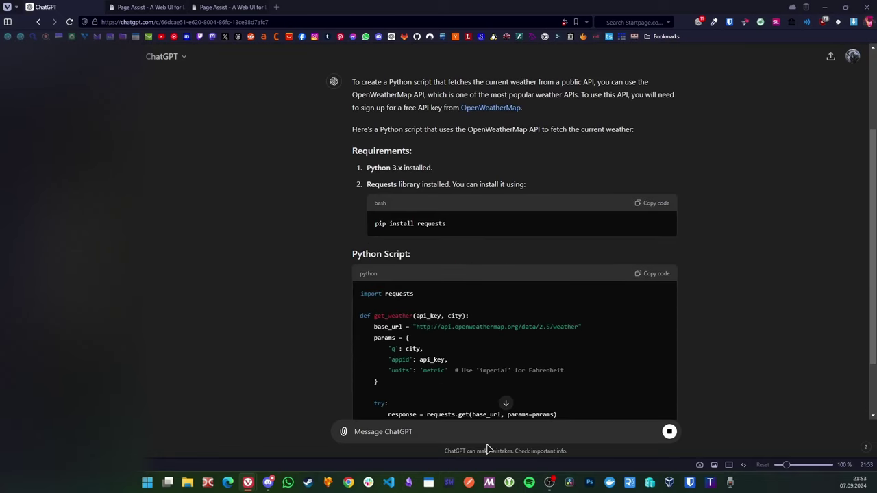
scroll(600, 304, "down", 2)
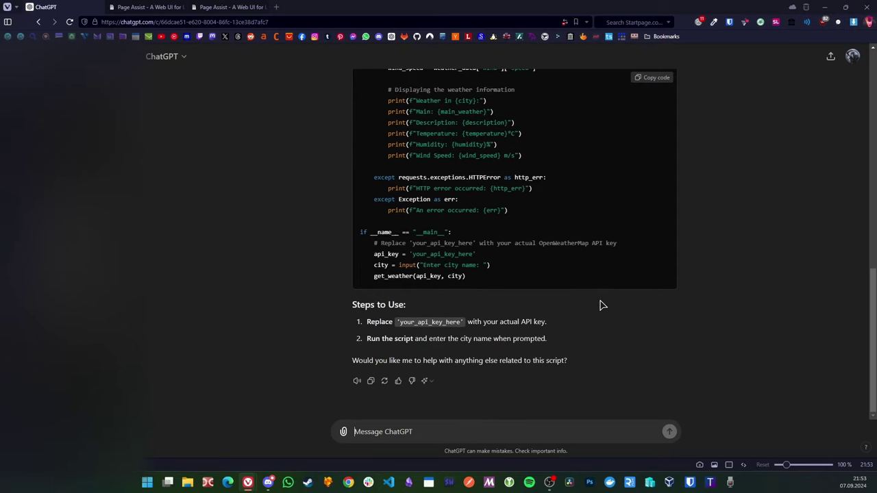
Step: Review the weather script ChatGPT generated, including its requirements and usage steps
scroll(592, 305, "up", 5)
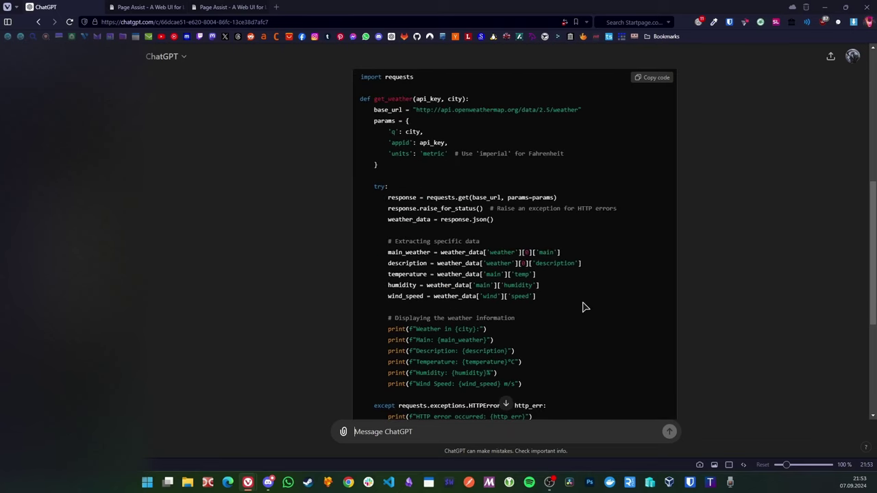
scroll(582, 302, "up", 1)
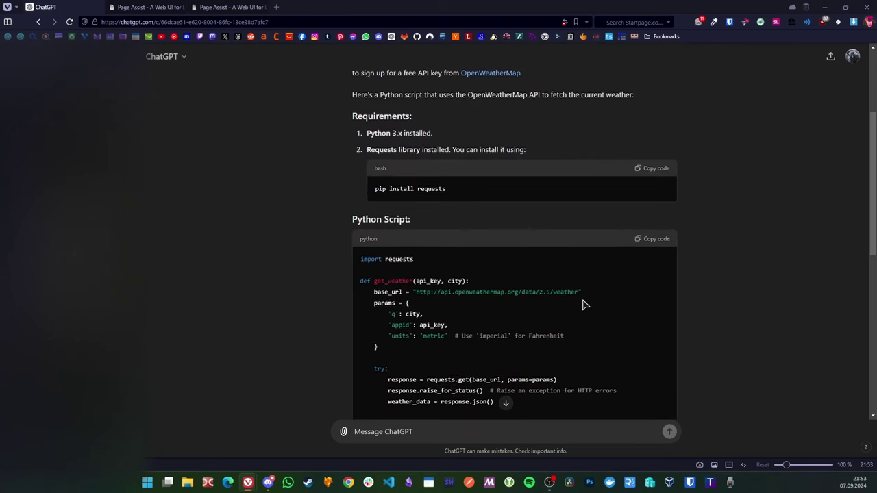
scroll(583, 305, "down", 5)
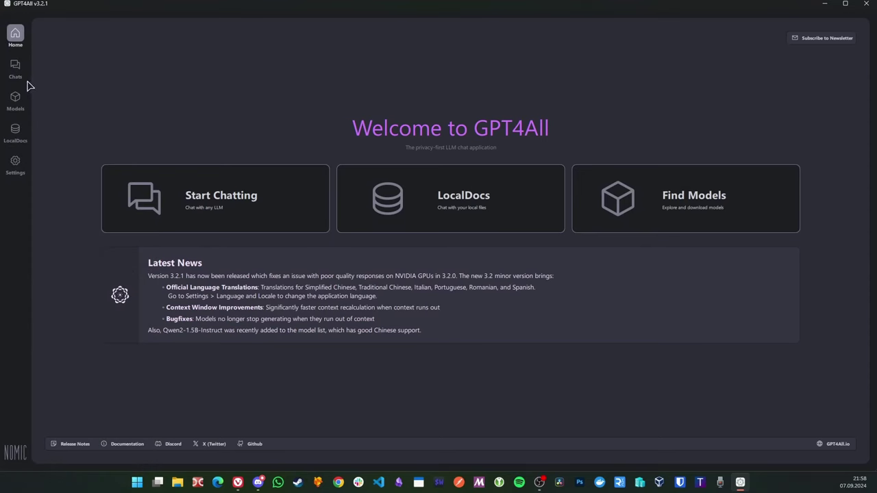
Step: Switch to GPT4All, load the default Llama 3 8B Instruct model in a new chat and send "hello there"
left_click(15, 69)
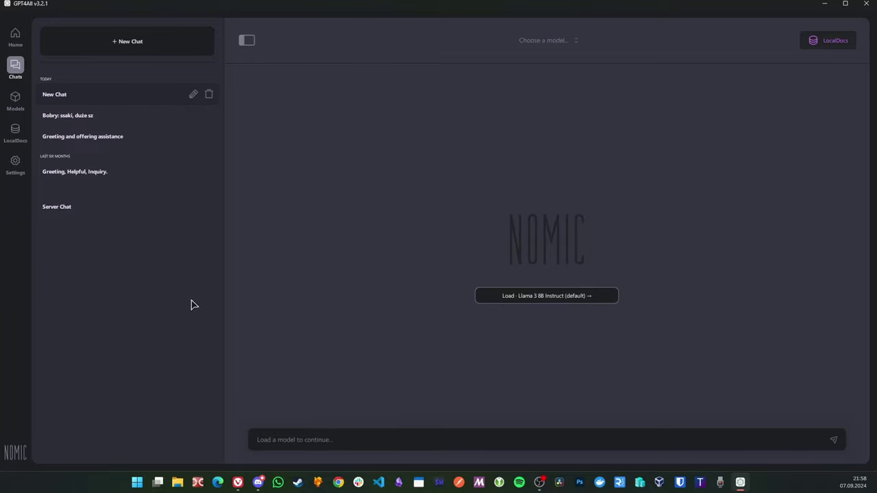
left_click(571, 300)
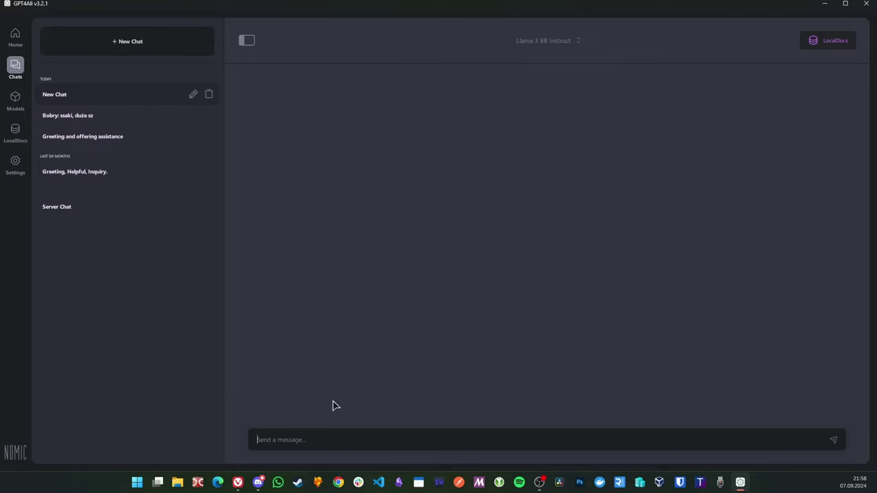
type("hello there")
key("Return")
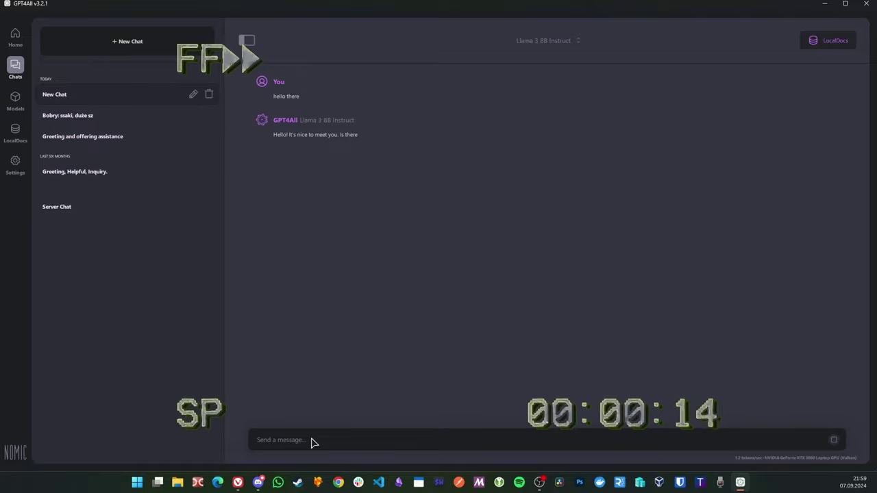
Step: Send Llama 3 8B Instruct the prompt "Write me a pythion script that fetches current weather from a public api"
type("Write me a python script that fetches current weather from a public api")
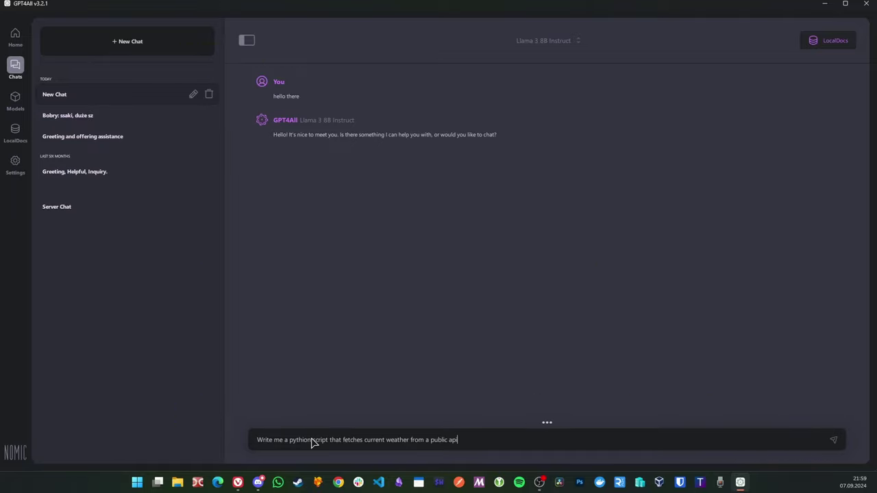
key("Return")
left_click_drag(287, 173, 321, 177)
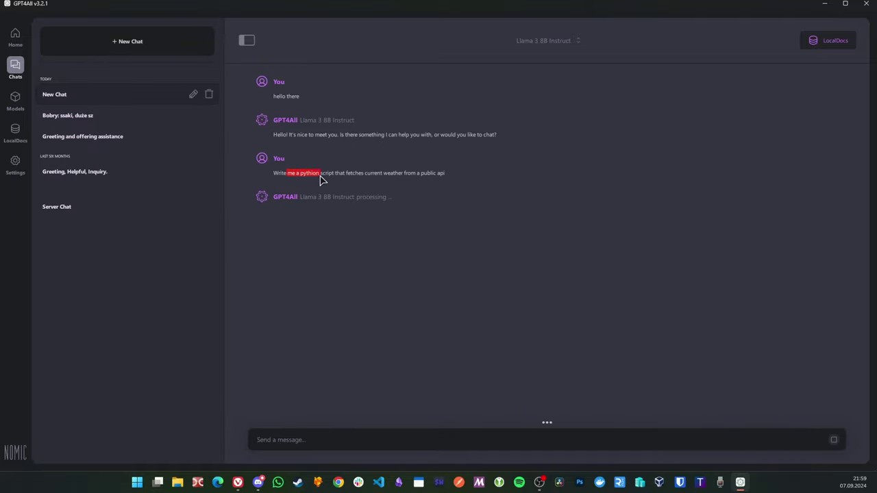
left_click(322, 181)
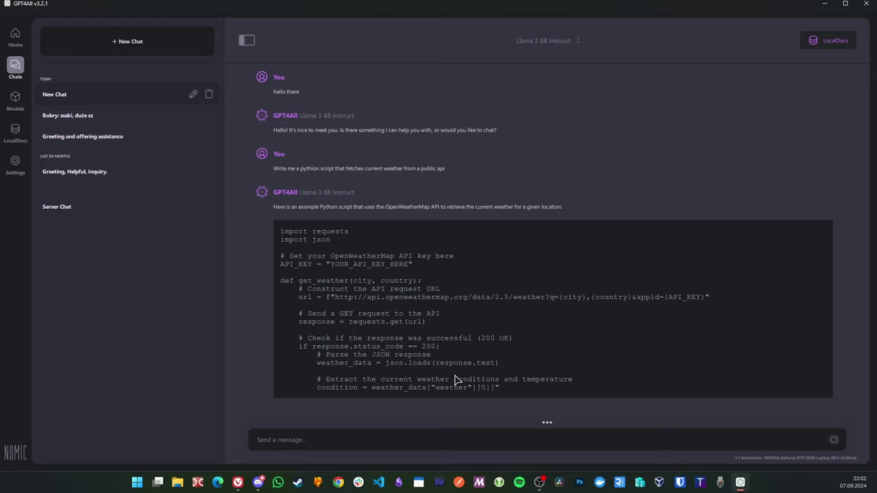
Step: Switch to the Page Assist browser window and examine the llama3:8b conversation, its weather script and the usage notes
mouse_move(238, 483)
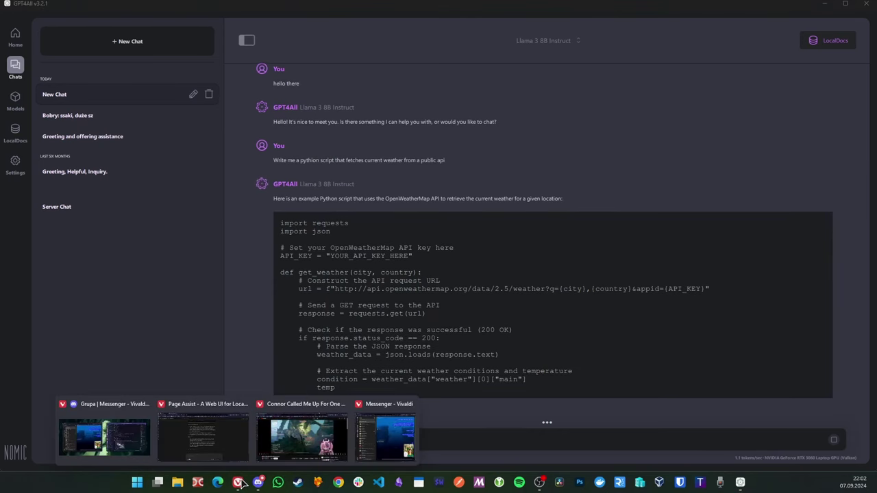
left_click(216, 442)
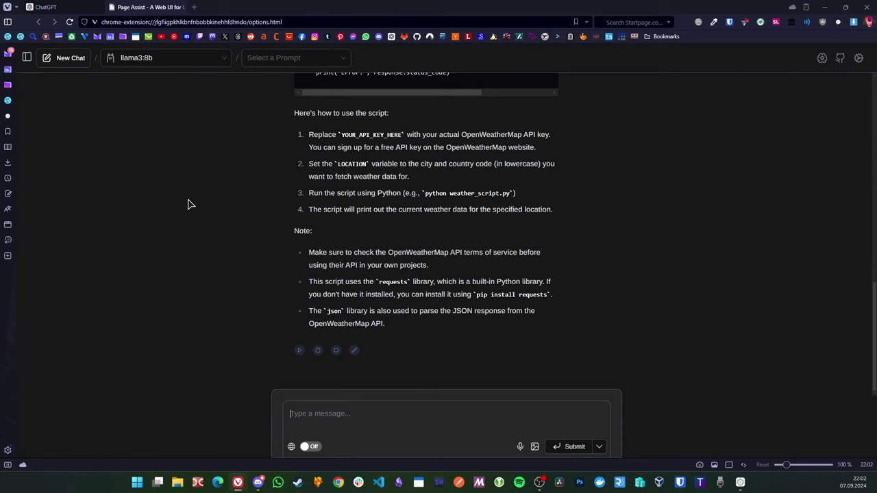
scroll(185, 159, "up", 8)
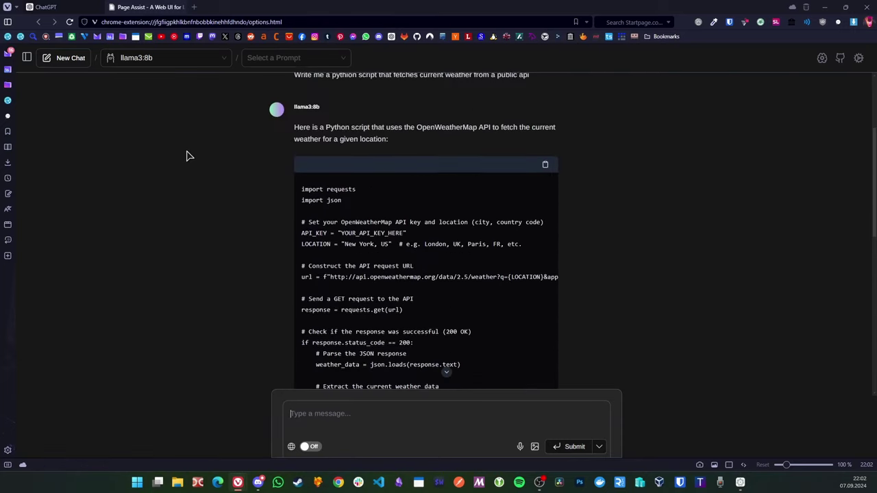
scroll(186, 157, "up", 3)
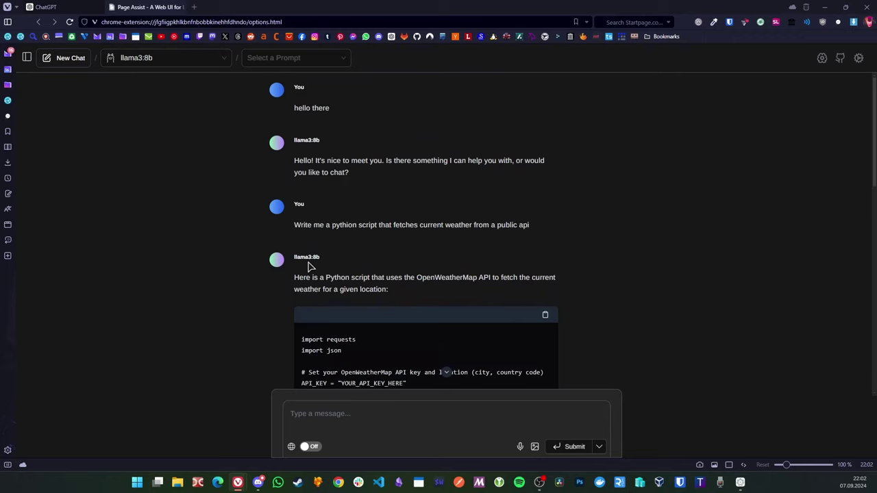
scroll(274, 281, "down", 3)
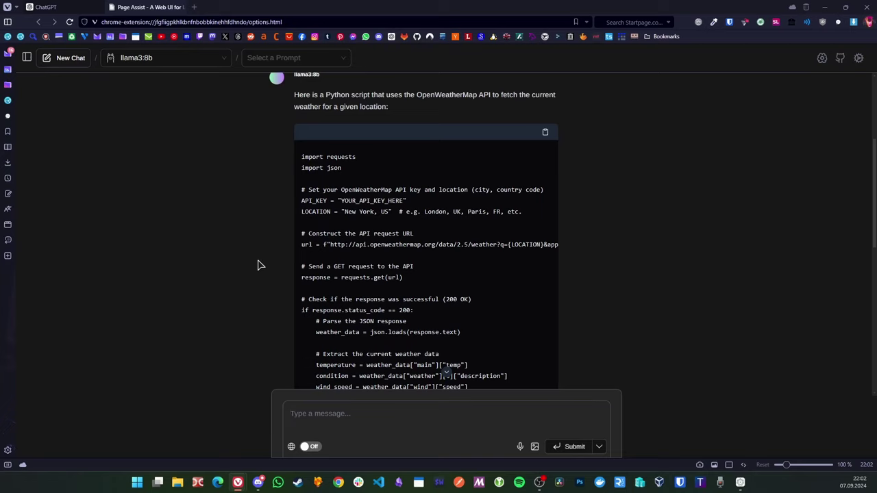
scroll(257, 265, "up", 2)
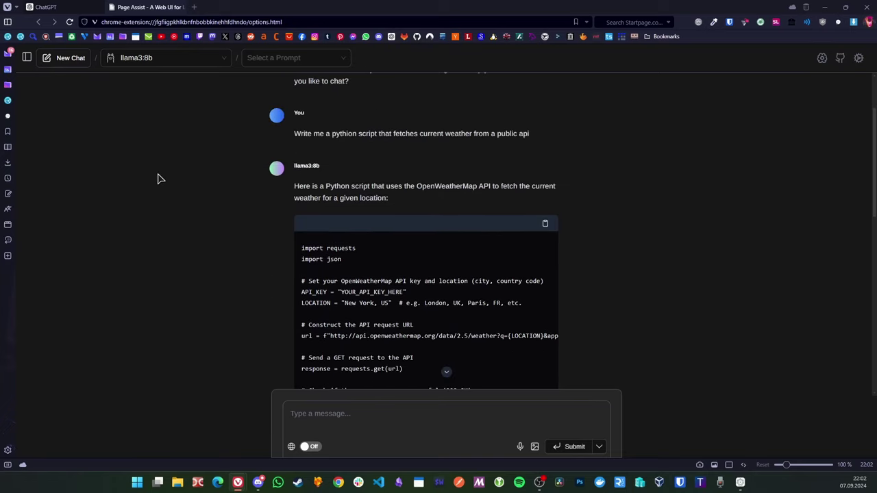
scroll(210, 156, "up", 2)
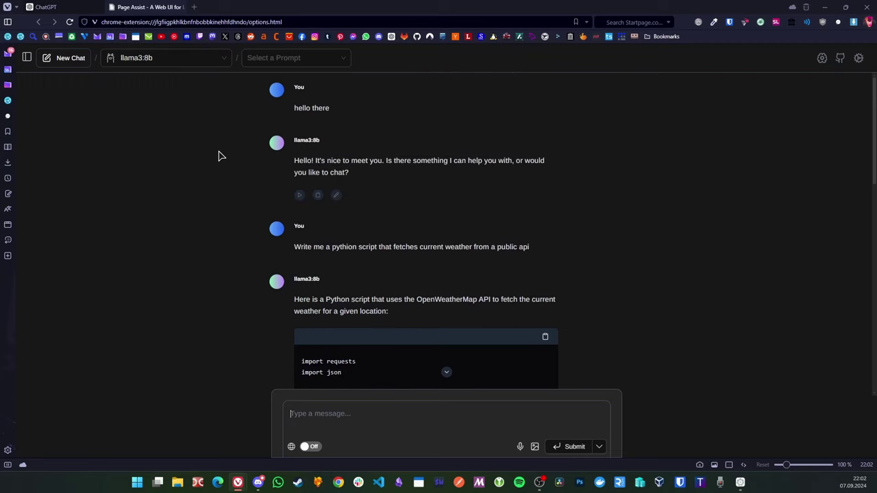
scroll(386, 198, "down", 10)
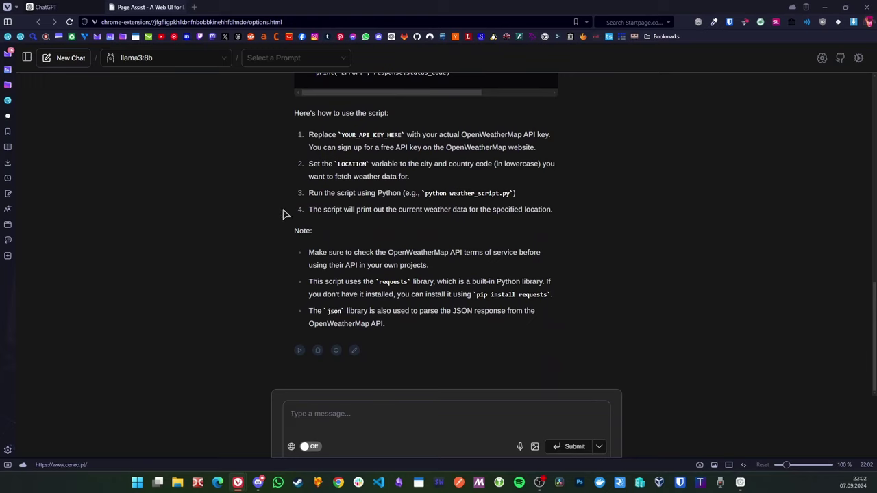
scroll(178, 161, "up", 5)
scroll(178, 158, "down", 5)
scroll(294, 254, "up", 6)
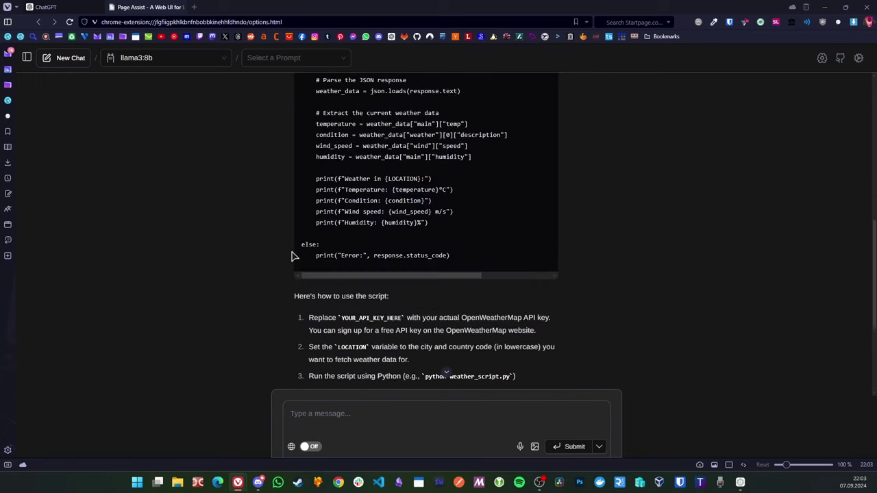
scroll(291, 256, "down", 8)
Step: Return to GPT4All and review the weather script and explanation from Llama 3 8B Instruct
left_click(739, 483)
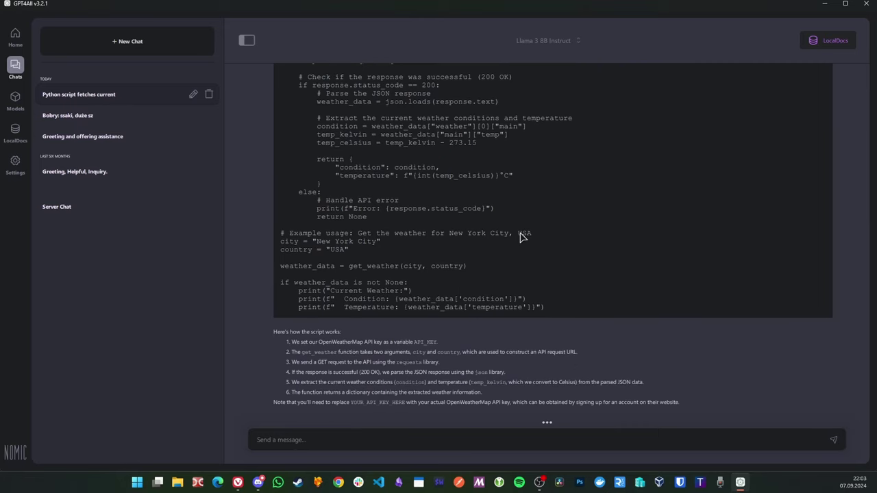
scroll(519, 237, "up", 10)
scroll(521, 239, "down", 10)
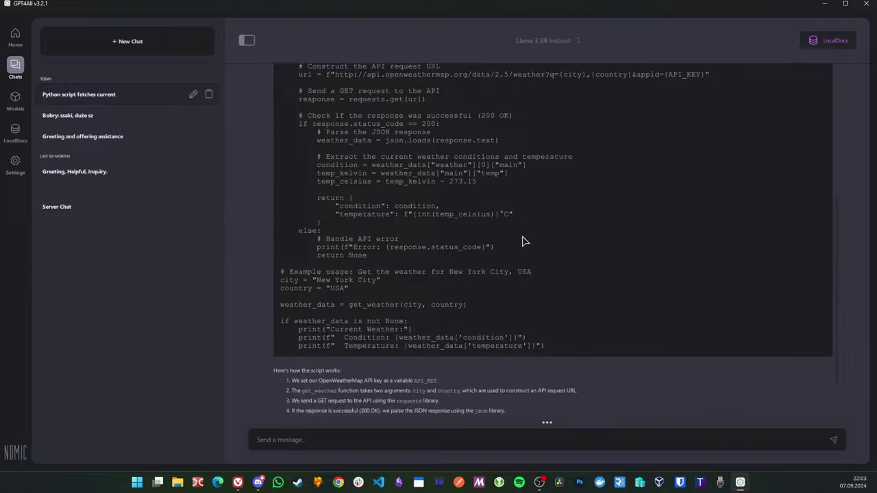
scroll(522, 241, "down", 1)
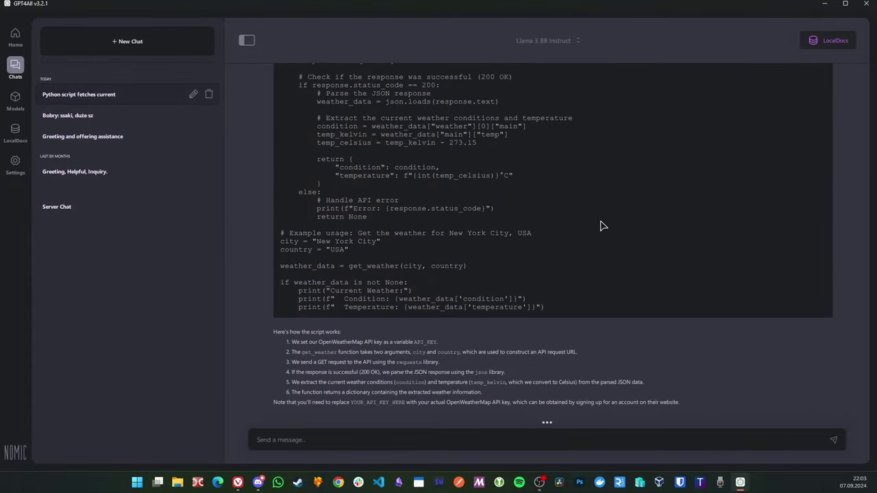
scroll(600, 226, "up", 10)
scroll(600, 226, "down", 10)
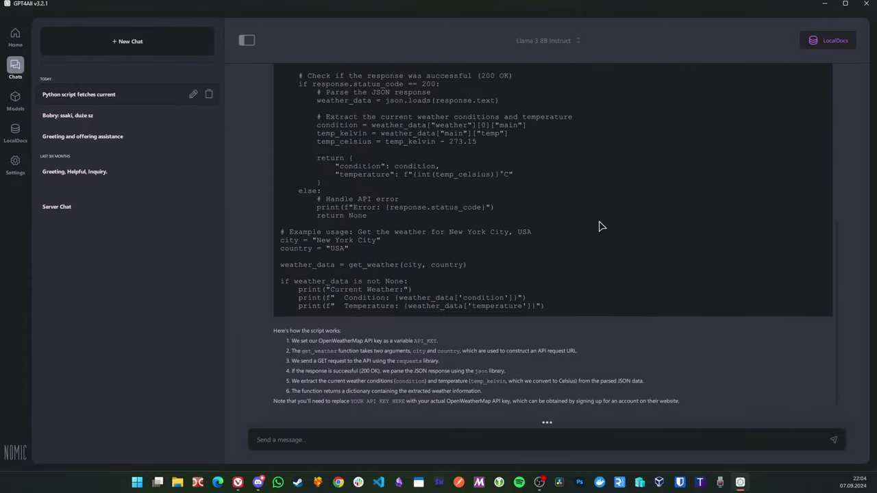
Step: Start a new chat and load the Nous Hermes 2 Mistral DPO model
left_click(150, 52)
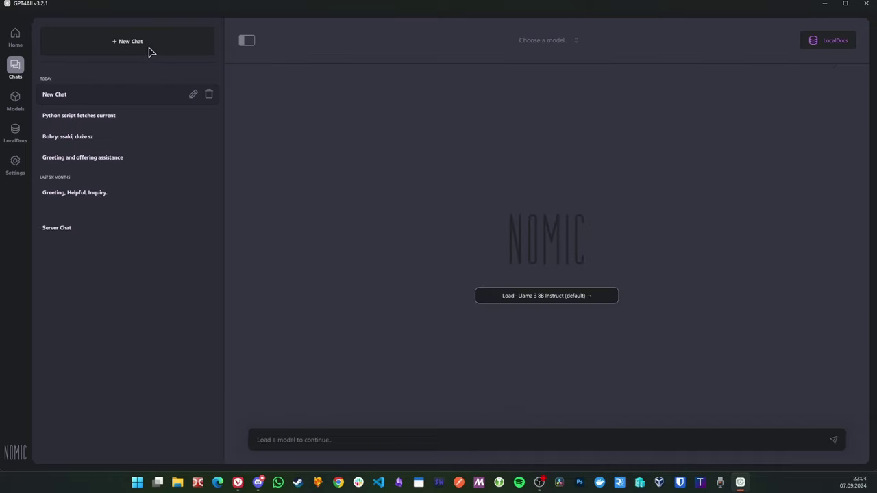
left_click(569, 41)
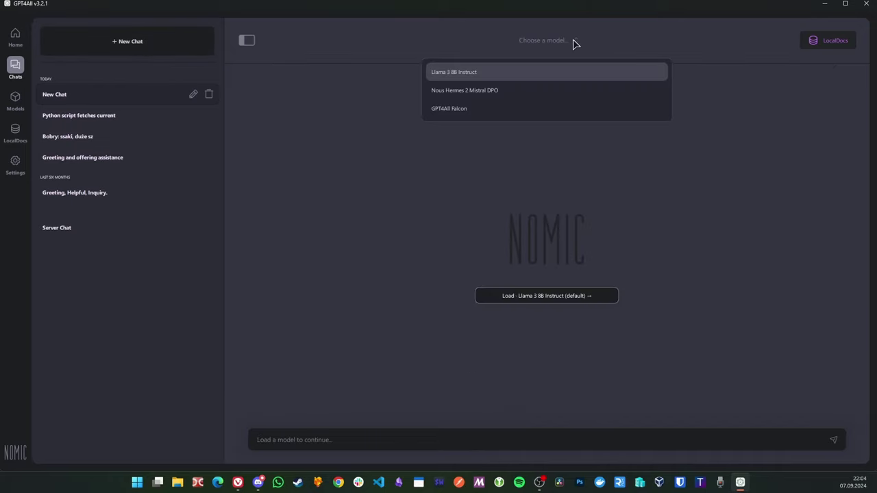
left_click(502, 94)
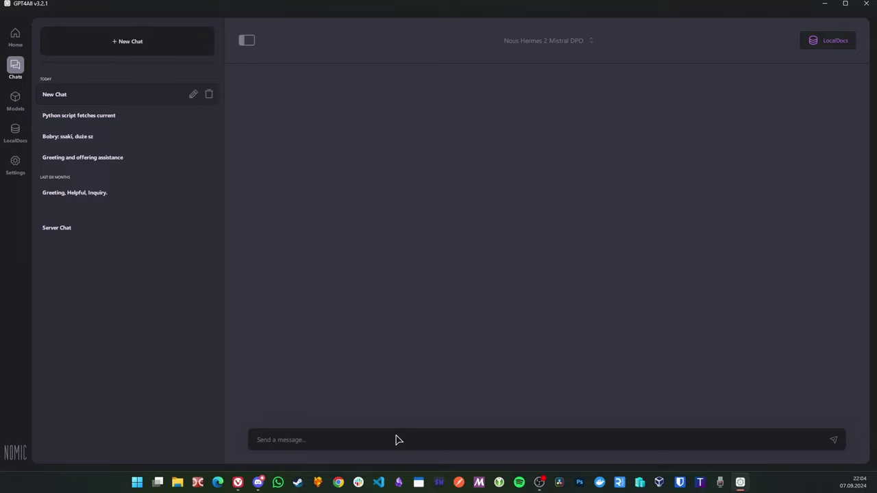
Step: Send "hello there" and the follow-up prompt "Write me a pythion script that fetches current weather from a public api"
type("h")
key("BackSpace")
type("hello there")
key("Return")
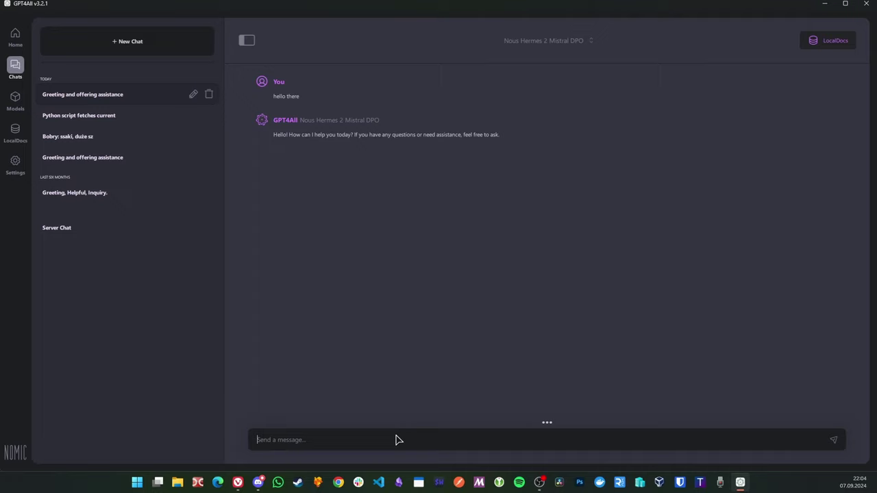
type("Write me a pythion script that fetches current weather from a public api")
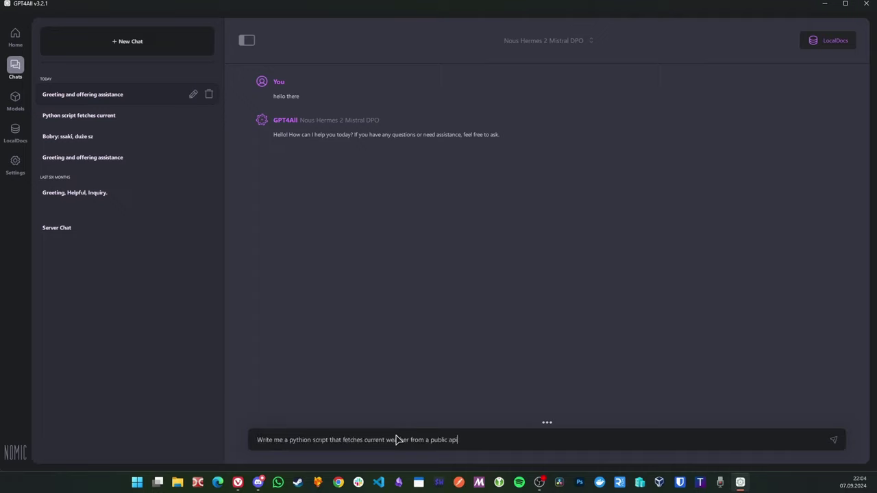
key("Return")
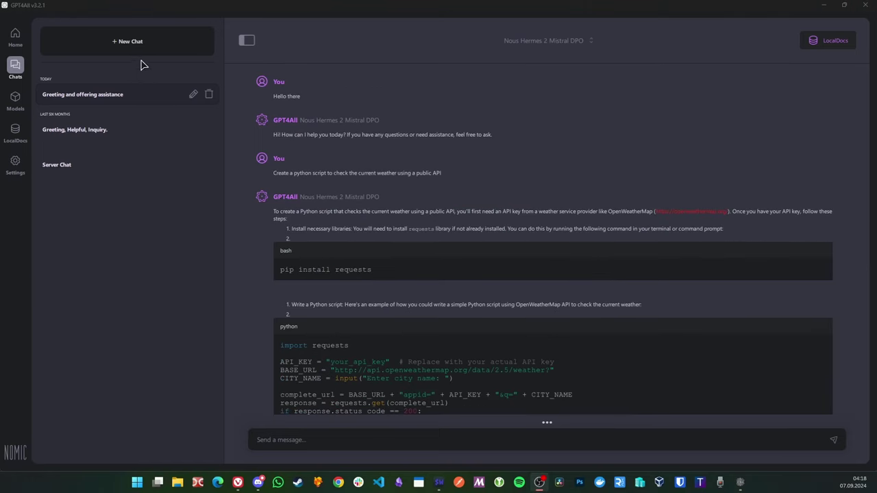
Step: Start another new chat with the Nous Hermes 2 Mistral DPO model for a Polish-language test
left_click(147, 41)
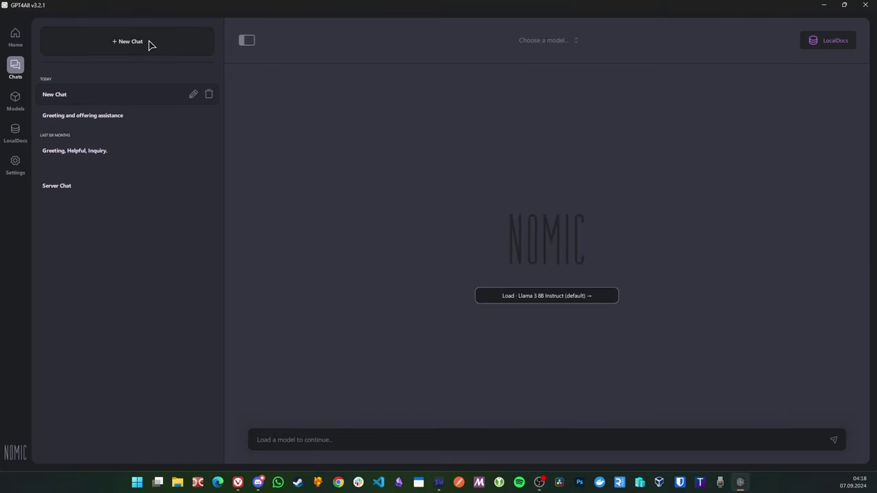
left_click(577, 43)
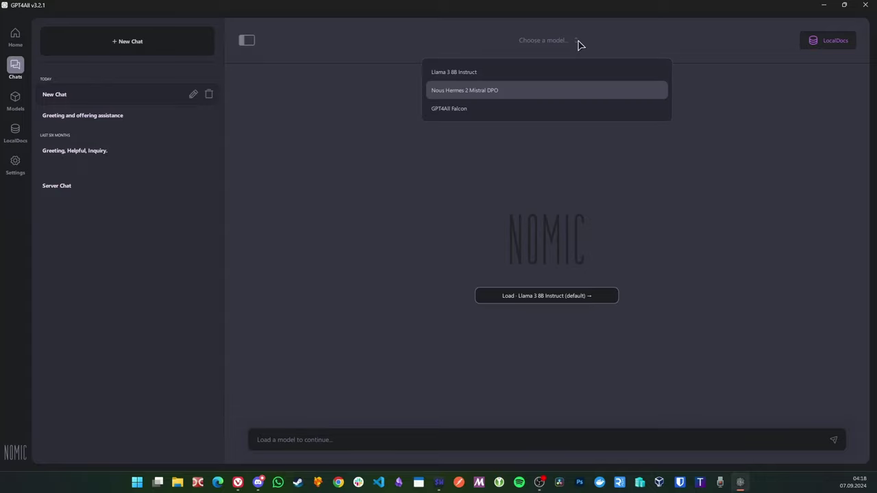
left_click(533, 94)
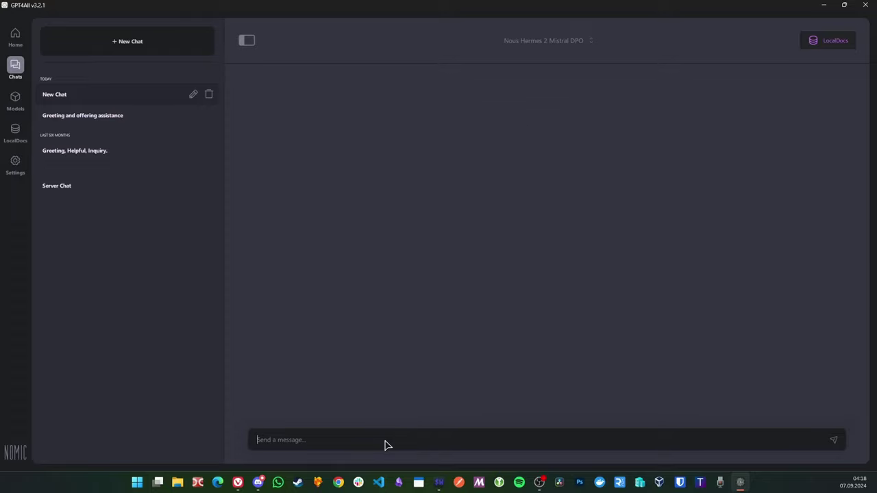
Step: Ask in Polish "Cześć! Możesz opowiedziec mi o bobrach?" and follow up with "Opowiedz mi o nich więcej"
type("Cze")
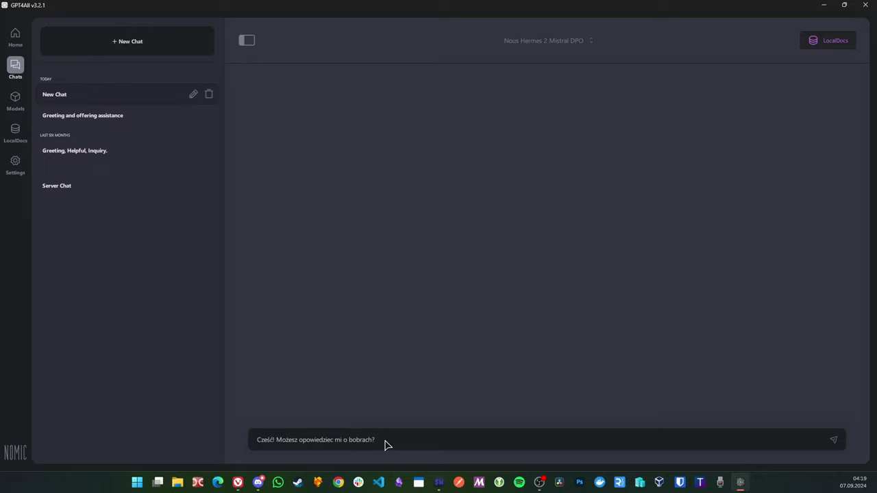
key("Return")
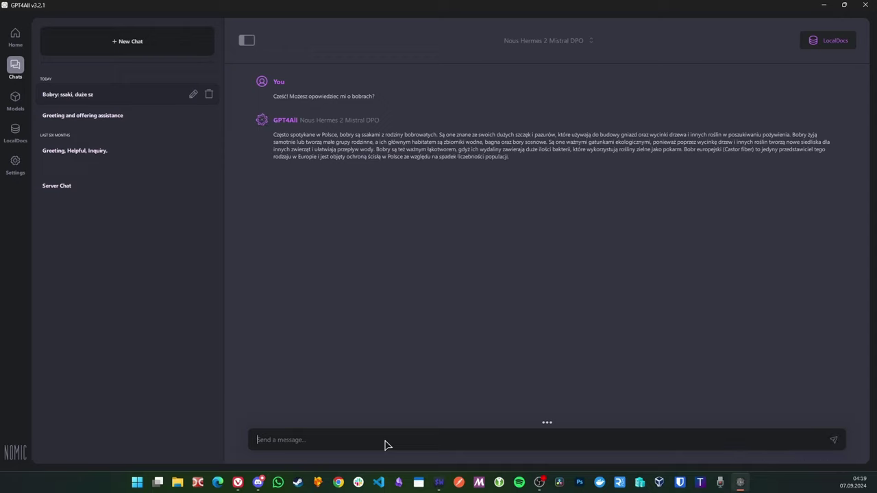
type("Opowiedz mi o nich więcej")
key("Return")
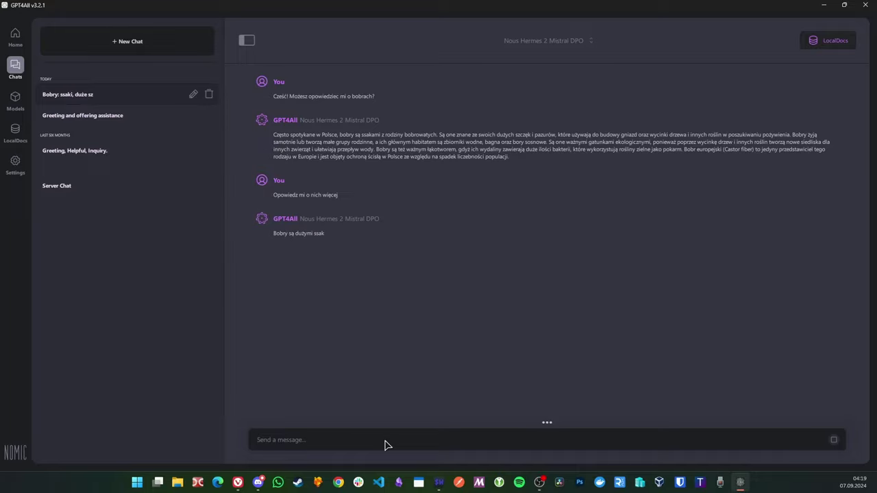